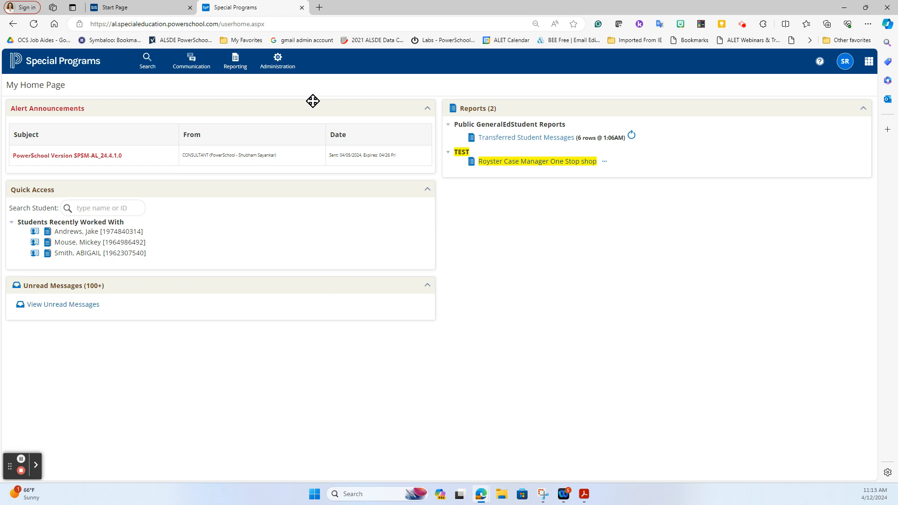
Assume the System ADMIN role with reason 'security changes' and the admin passcode.
click(279, 65)
click(289, 127)
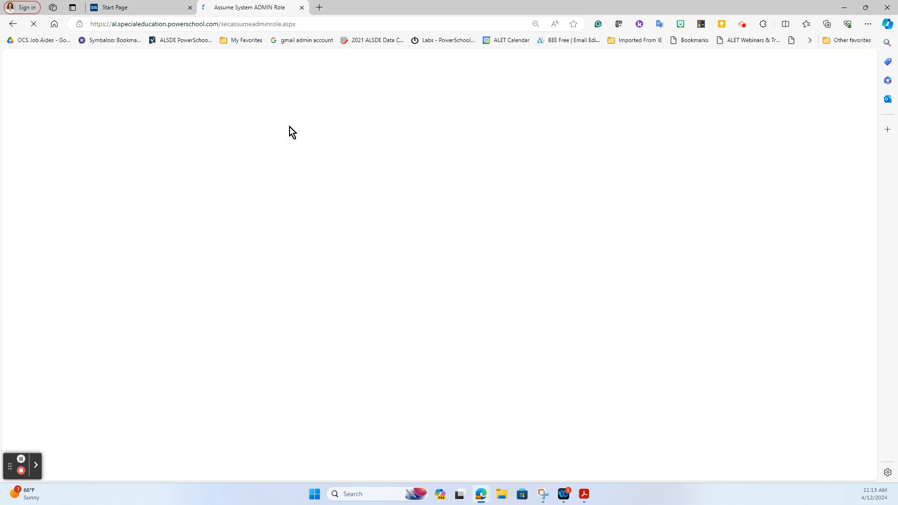
click(427, 240)
text(security changes)
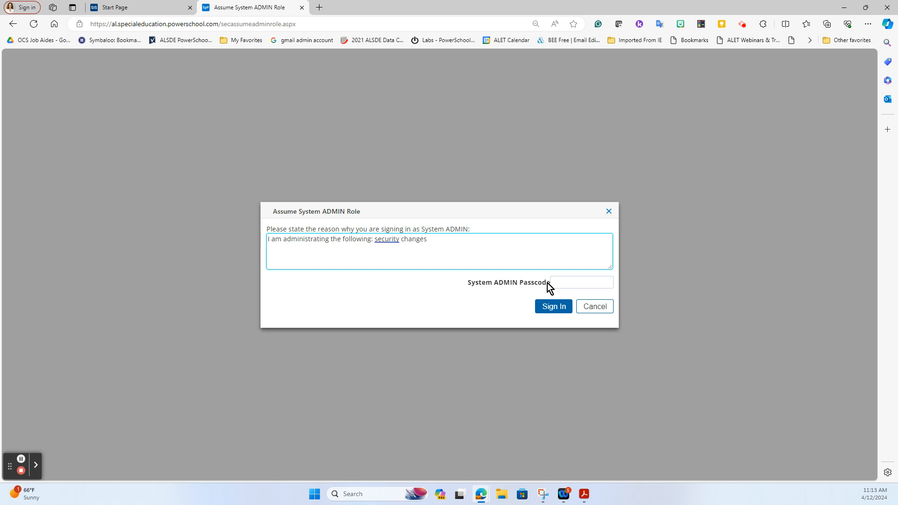
click(583, 286)
text(••••••••••••)
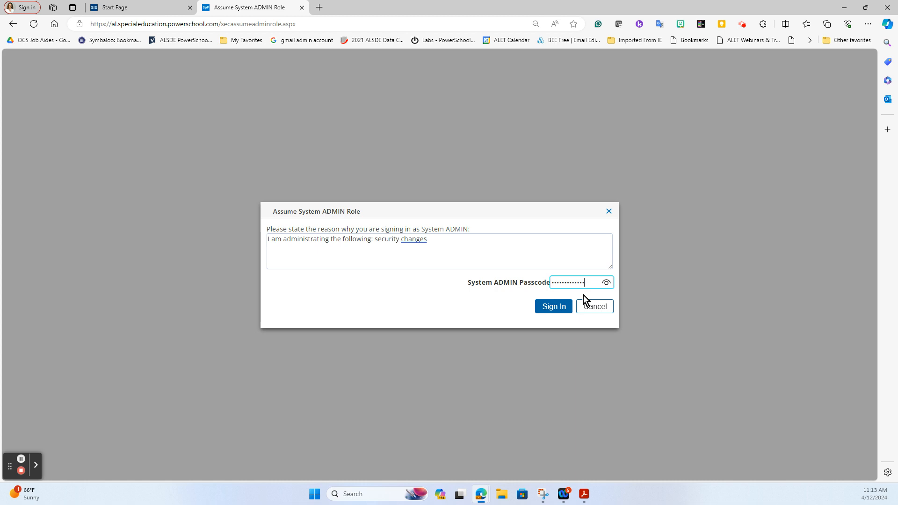
click(552, 310)
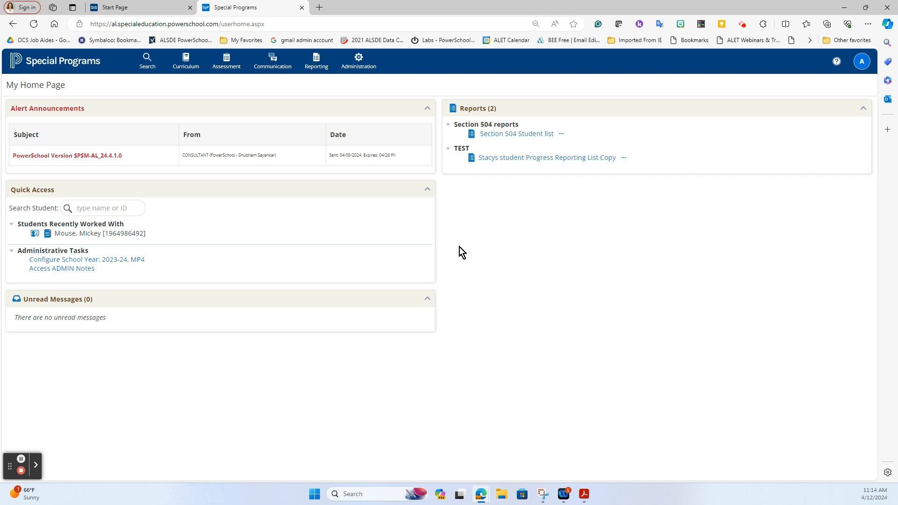
Open the Duplicate Students Report from Standard Reports under Public Student Reports.
mouse_move(316, 62)
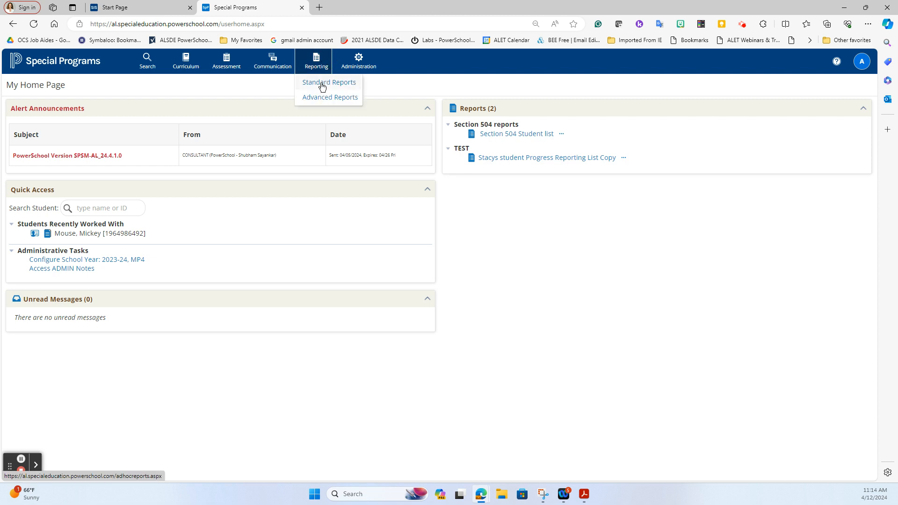
click(322, 83)
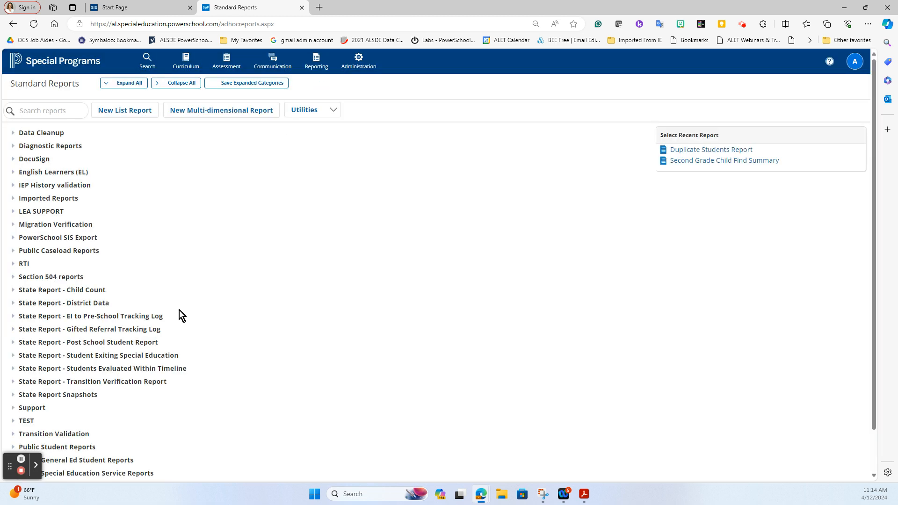
scroll(237, 306, down, 1)
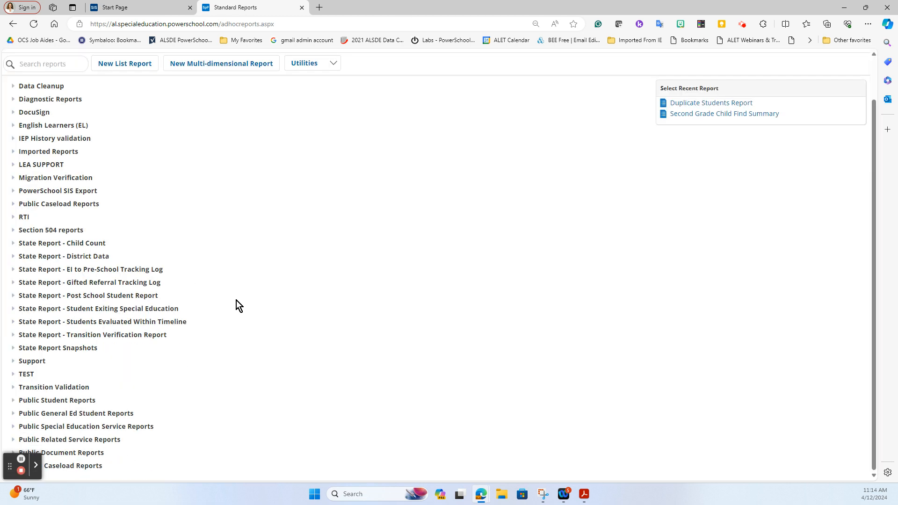
click(14, 400)
scroll(300, 376, down, 4)
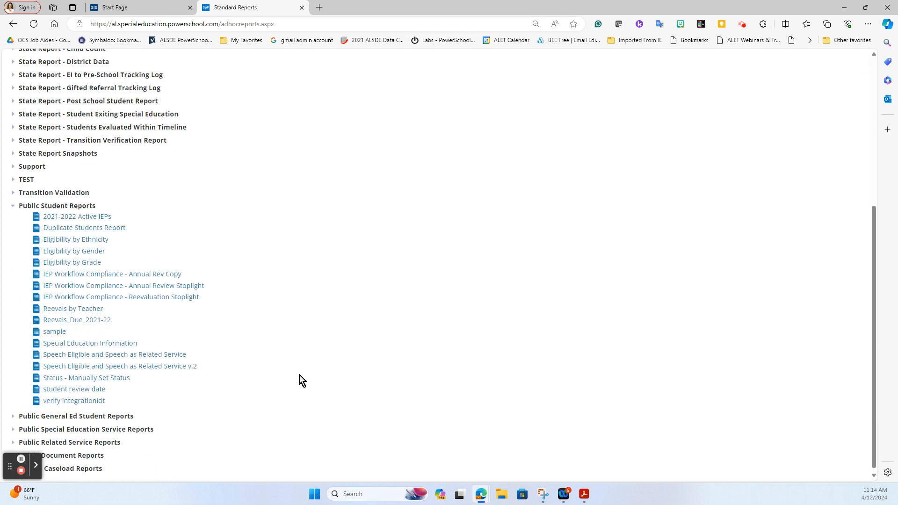
mouse_move(54, 234)
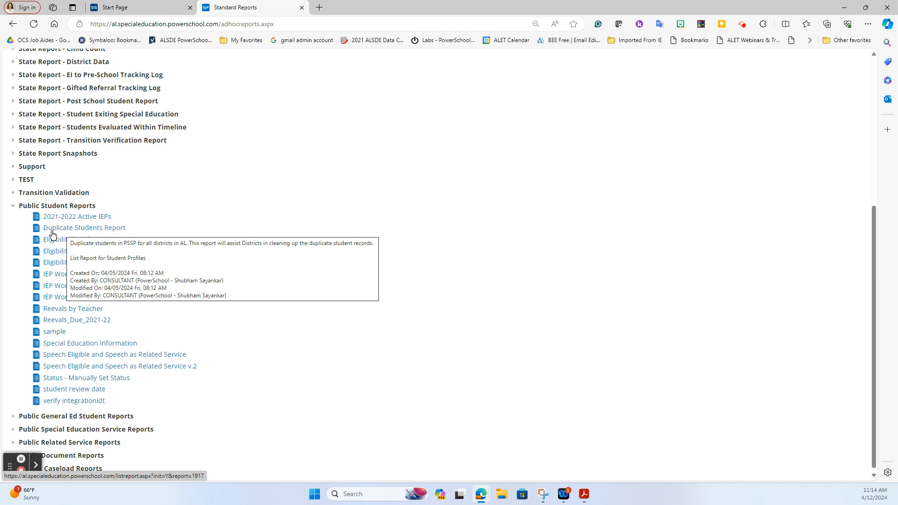
click(53, 234)
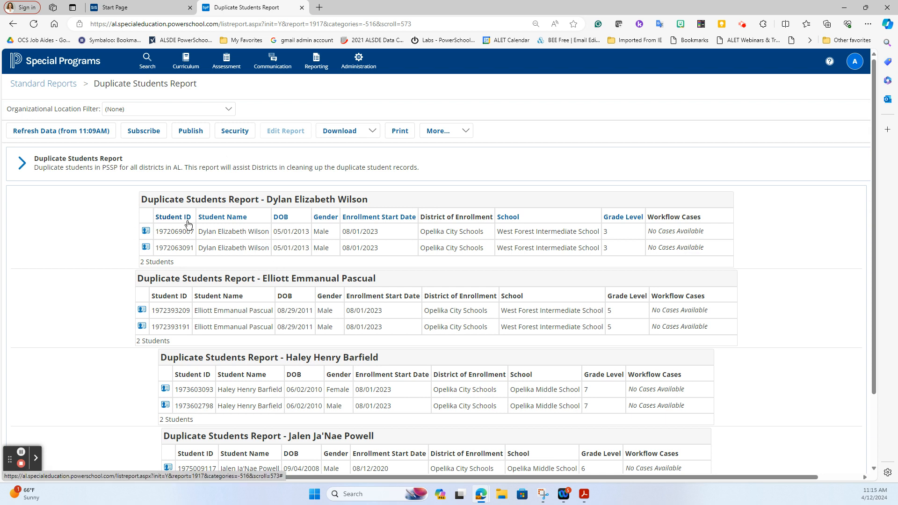
Give District Admin (System Wide) and Security Administrators Location-wide access to the Duplicate Students Report.
click(236, 132)
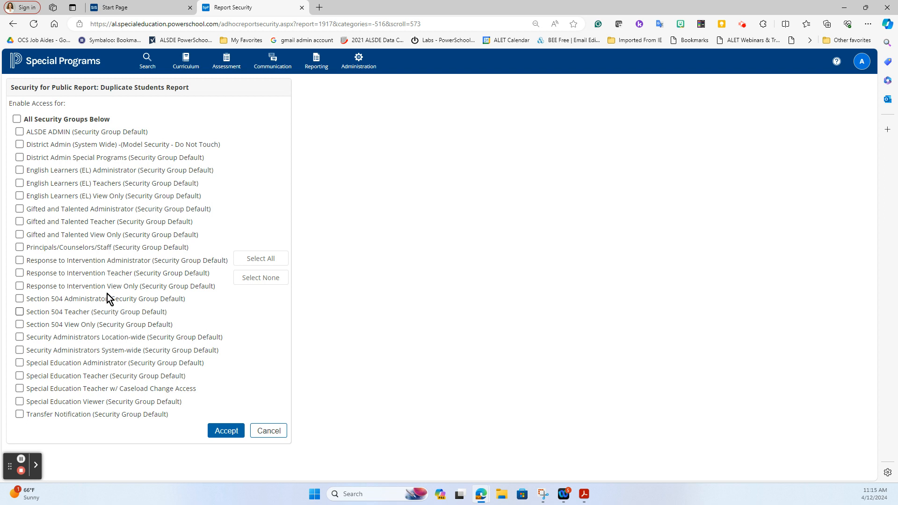
click(19, 146)
click(19, 338)
click(223, 431)
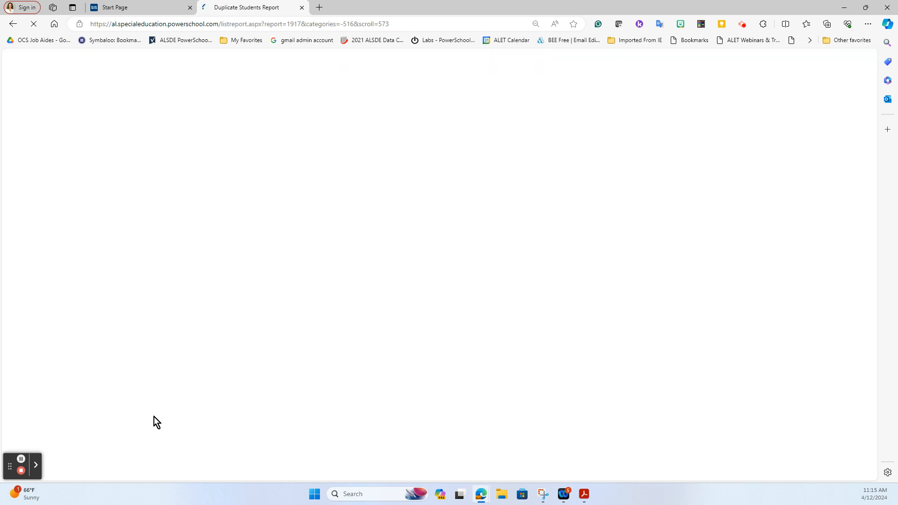
mouse_move(313, 67)
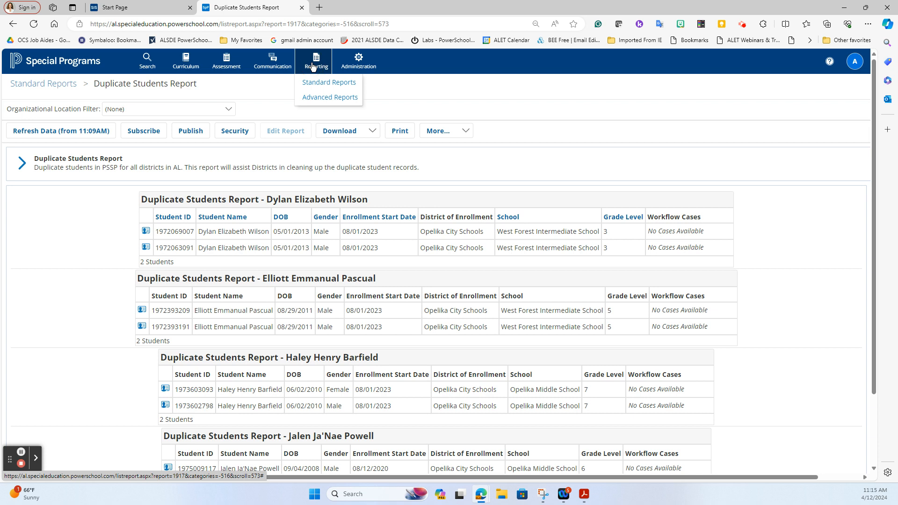
Revisit the Public Student Reports list, then return to My Home Page via the logo.
click(314, 86)
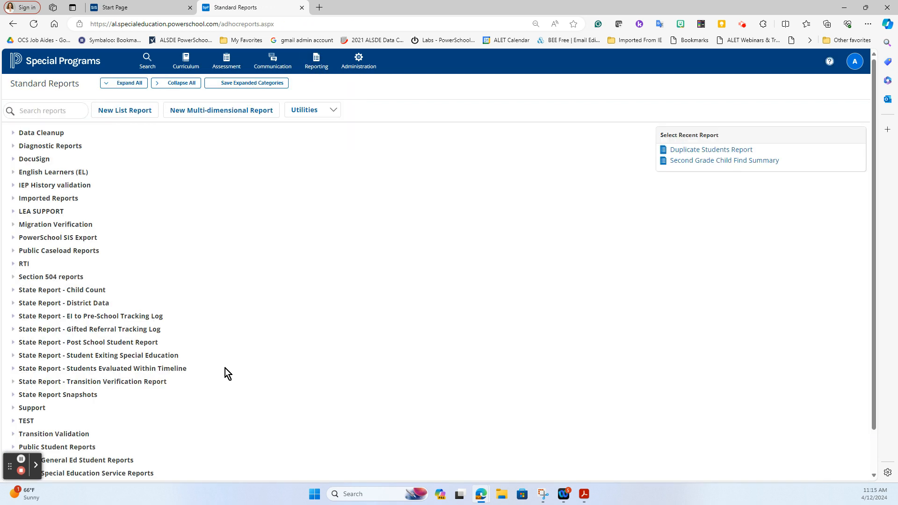
click(13, 401)
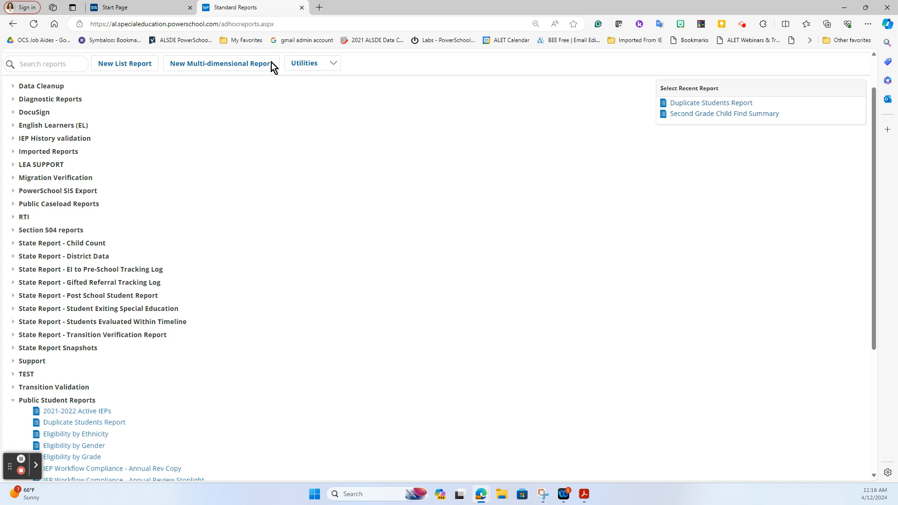
scroll(226, 231, up, 1)
click(87, 65)
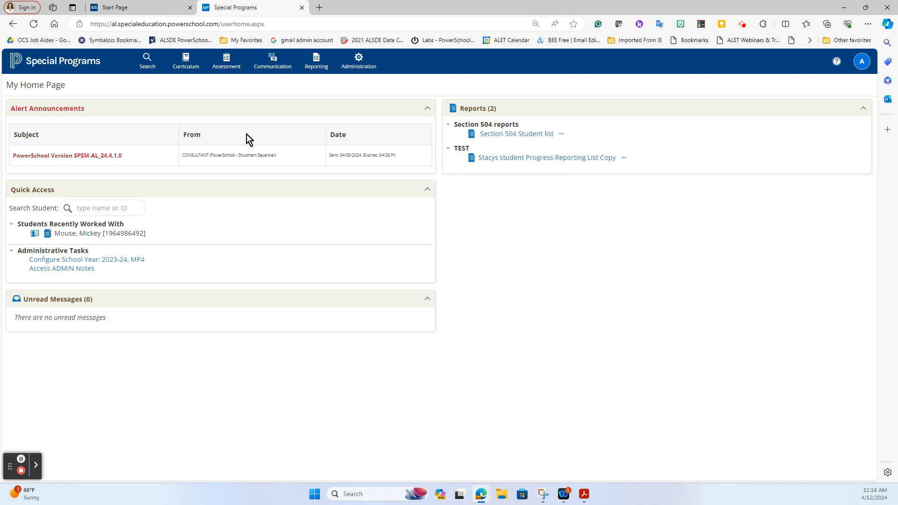
Search all districts with ID '%' and open the documents for Opelika City Schools.
mouse_move(148, 63)
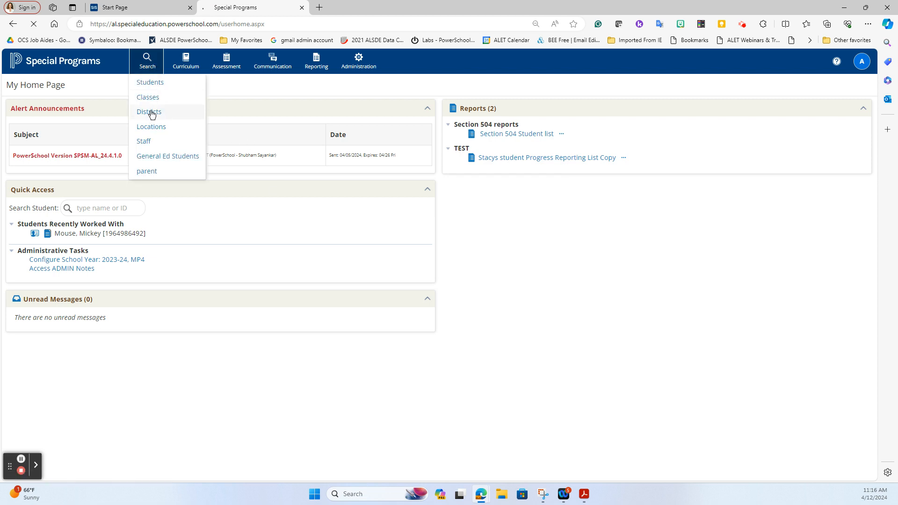
click(151, 113)
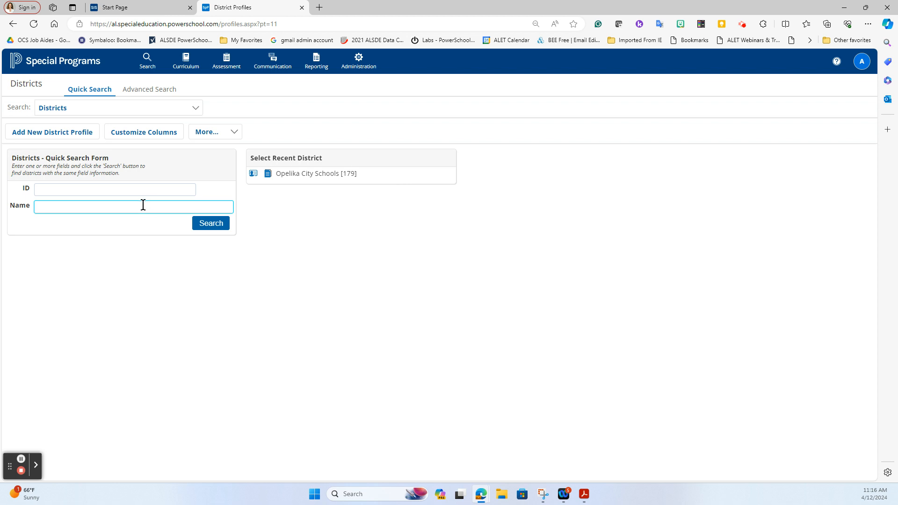
click(149, 190)
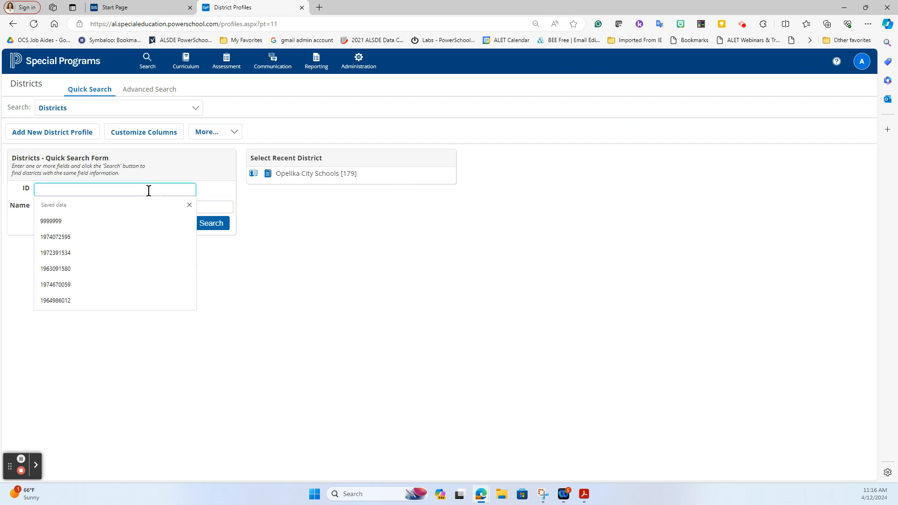
text(%)
click(363, 227)
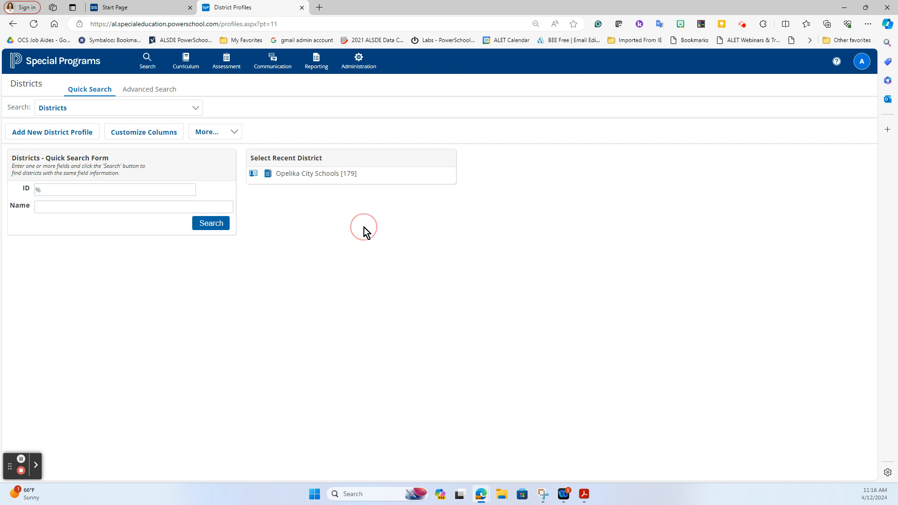
click(196, 223)
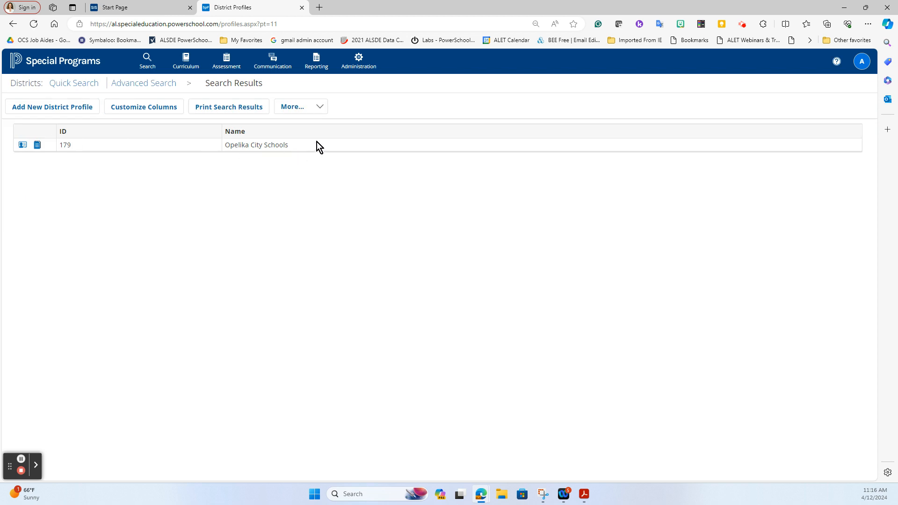
click(38, 146)
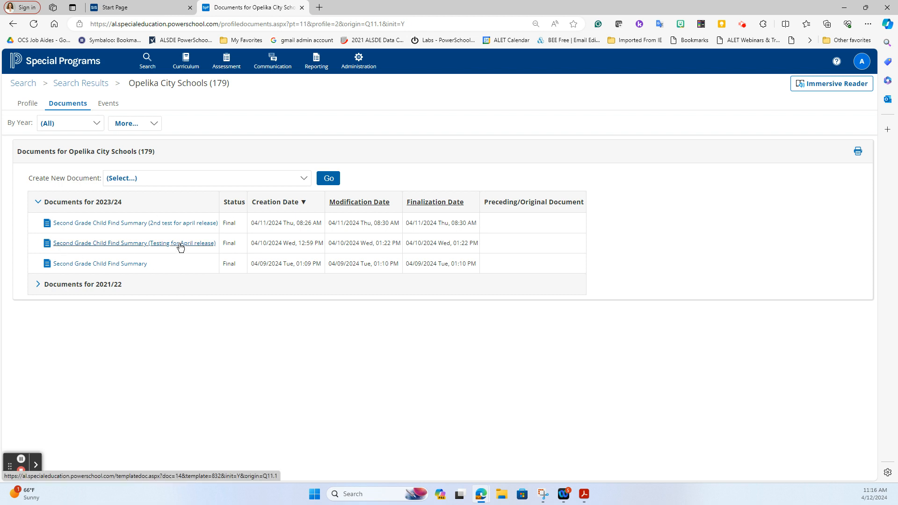
Create a new 2023-24 Second Grade Child Find Summary draft for Opelika City Schools.
click(304, 178)
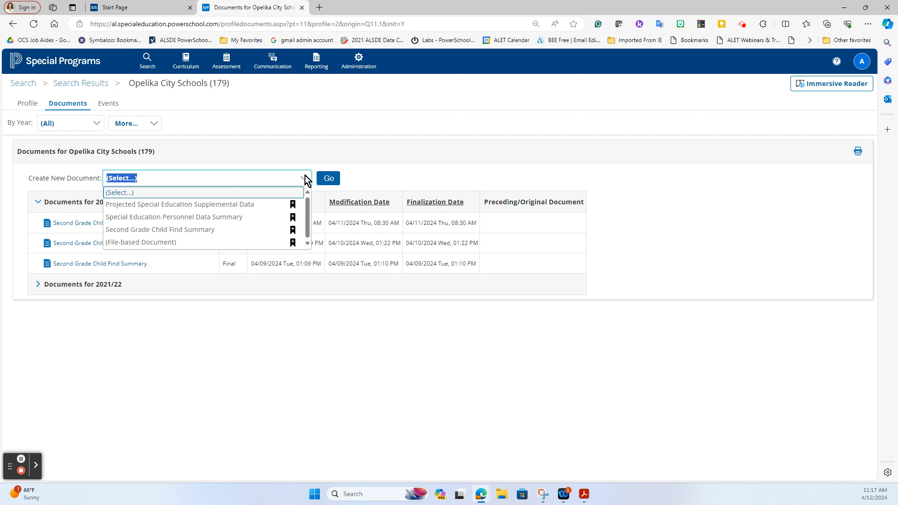
click(206, 231)
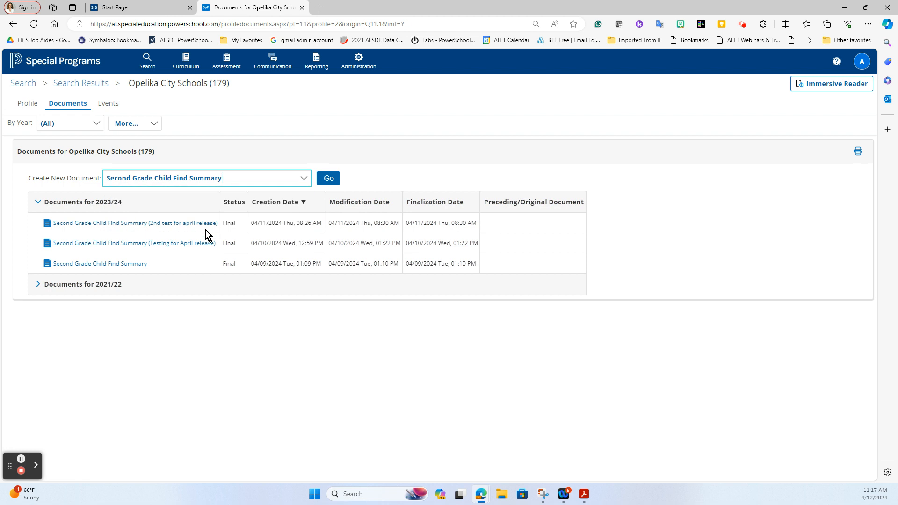
click(327, 181)
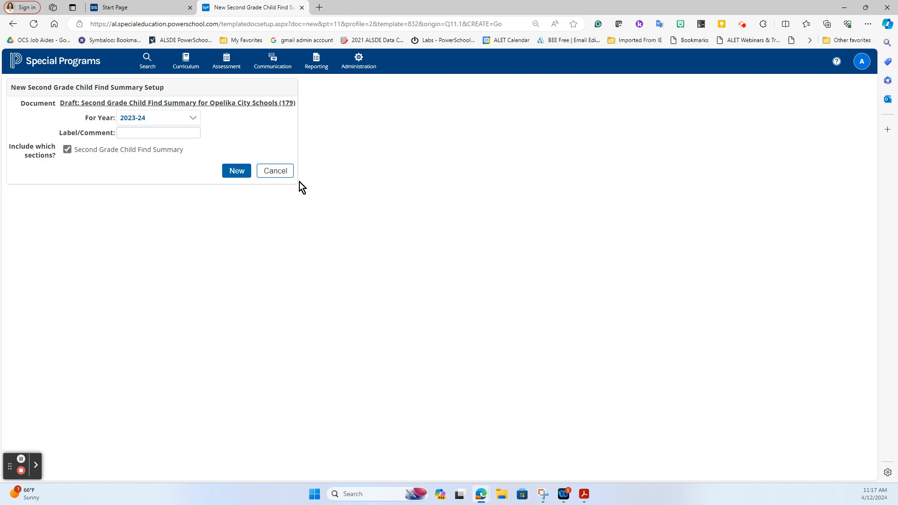
click(244, 173)
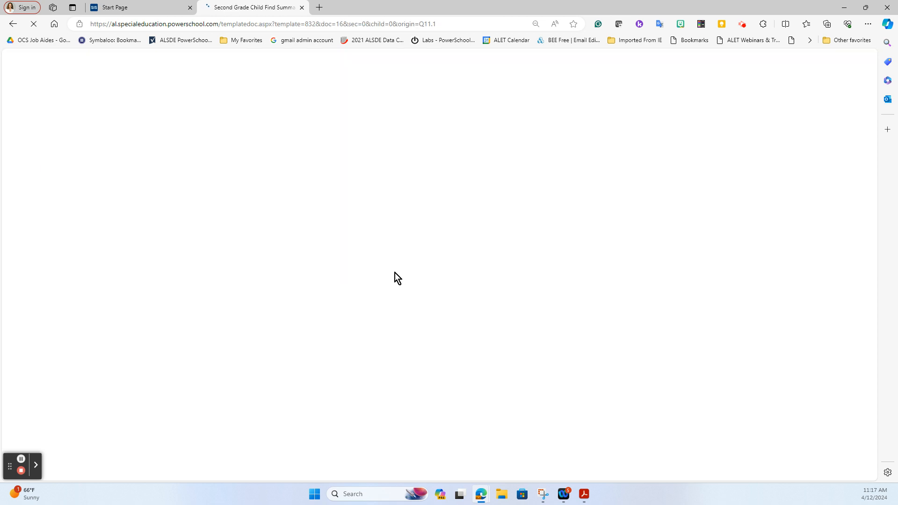
Enter 1 in five race count columns, leaving Pacific Islander blank, so TOTAL shows 5.
click(228, 256)
text(1)
key(Tab)
text(1)
click(396, 256)
text(1)
click(486, 256)
click(572, 256)
click(653, 256)
text(1)
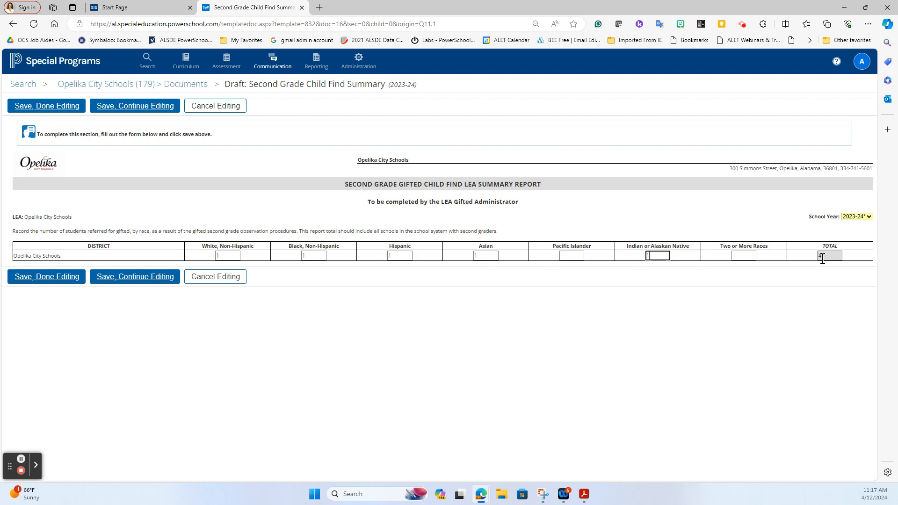
click(375, 302)
Save the summary, finish editing, and check the document options.
click(47, 280)
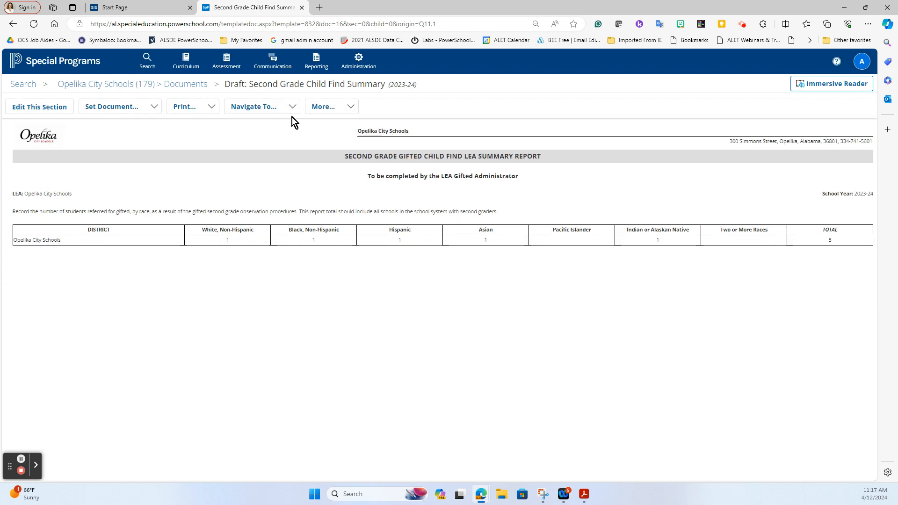
click(332, 106)
click(274, 125)
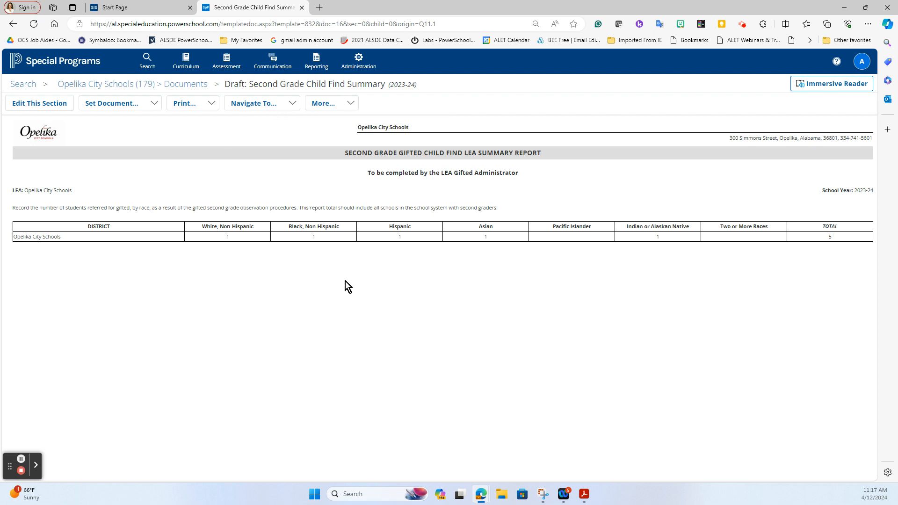
click(143, 104)
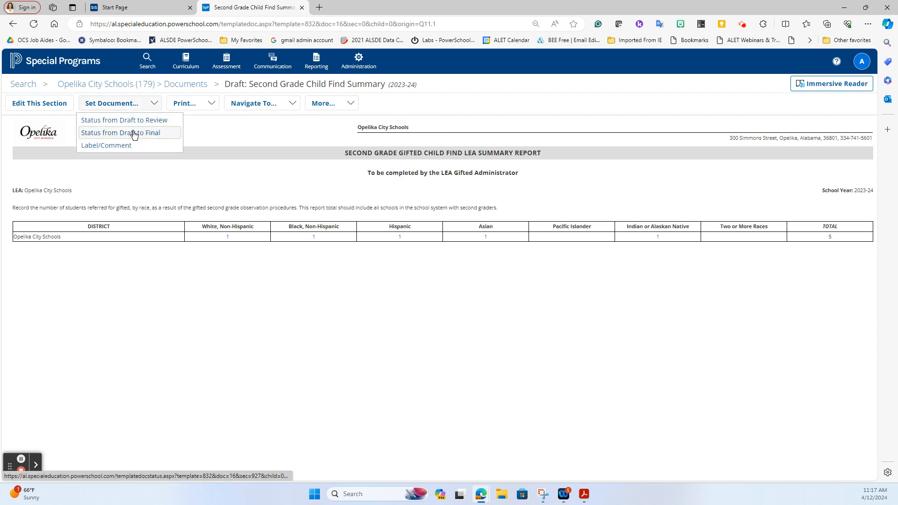
Change the document status to Final with comment 'lkdfgodsfgh' and confirm.
click(132, 131)
click(236, 149)
text(lkdfgodsfgh)
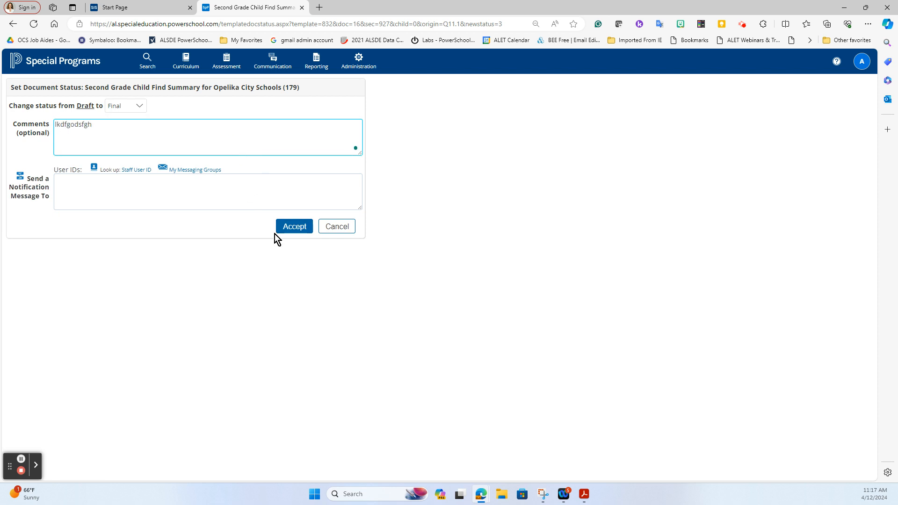
click(303, 229)
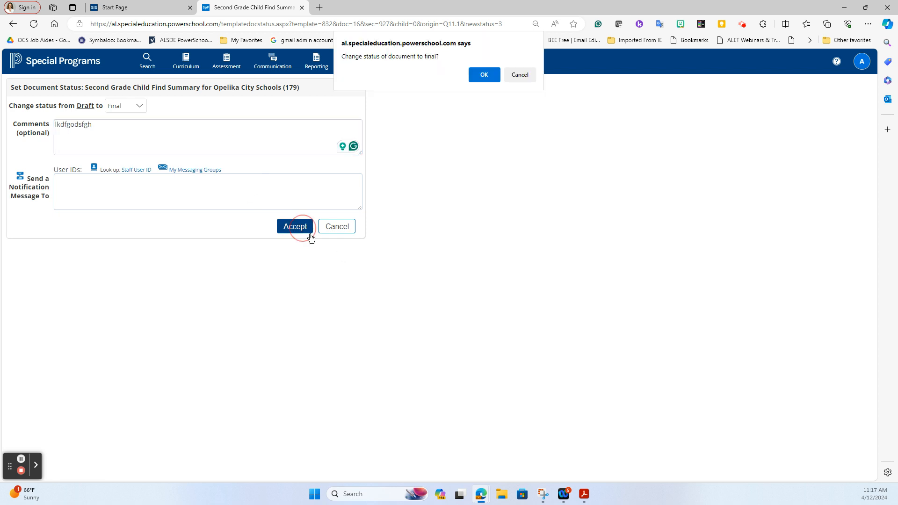
click(495, 71)
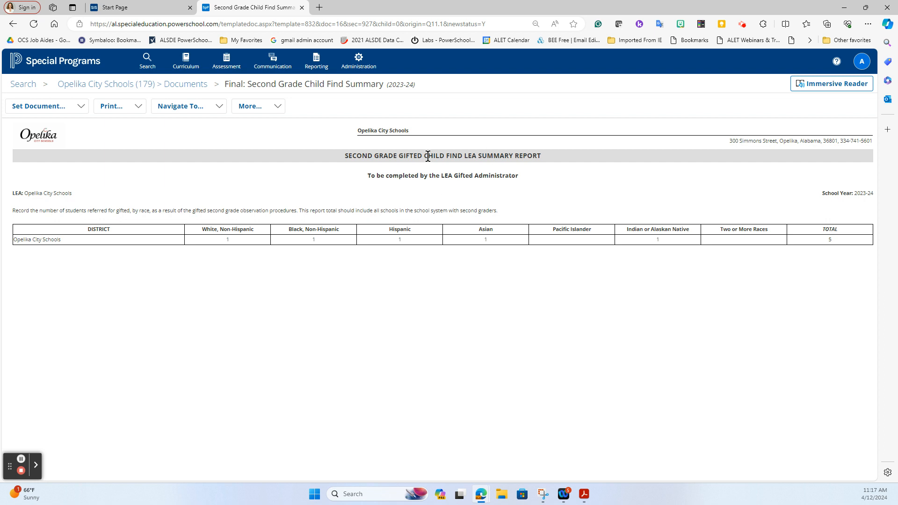
Open the Second Grade Child Find Summary report under State Report - District Data, showing Total 5.
mouse_move(316, 63)
click(323, 84)
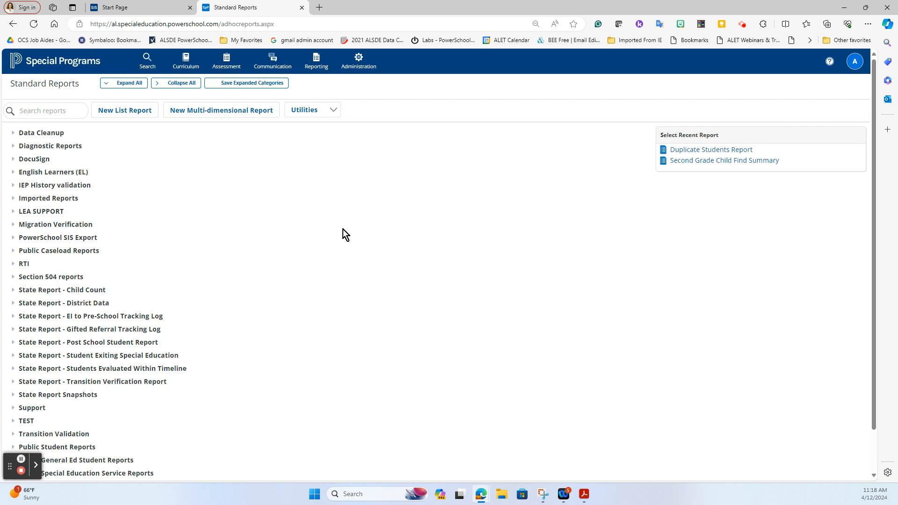
click(13, 303)
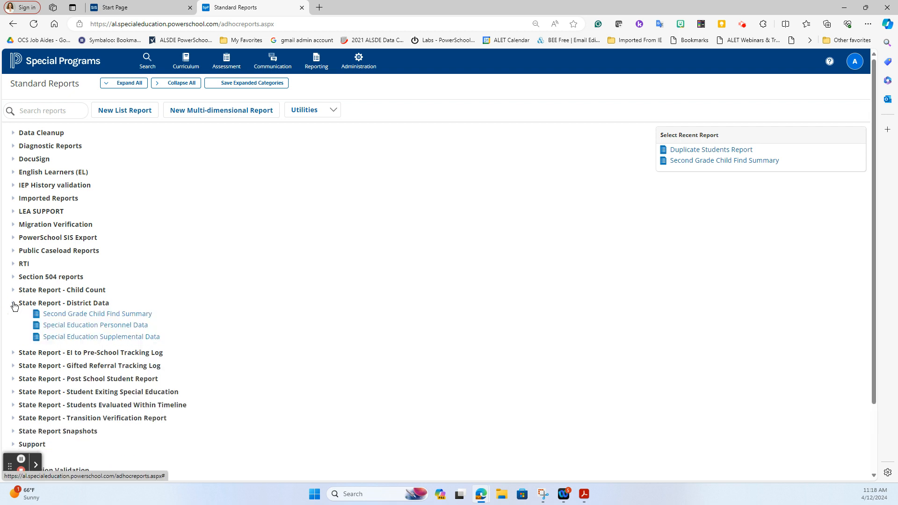
click(94, 314)
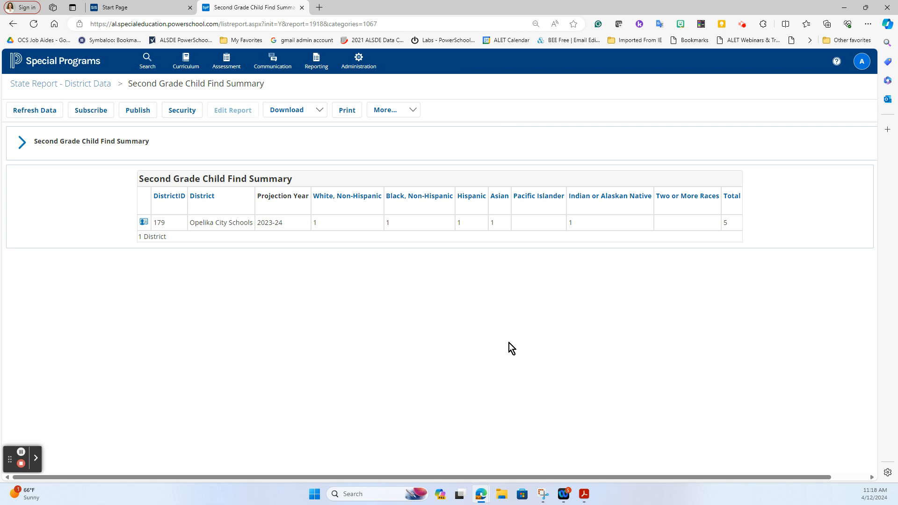
mouse_move(318, 69)
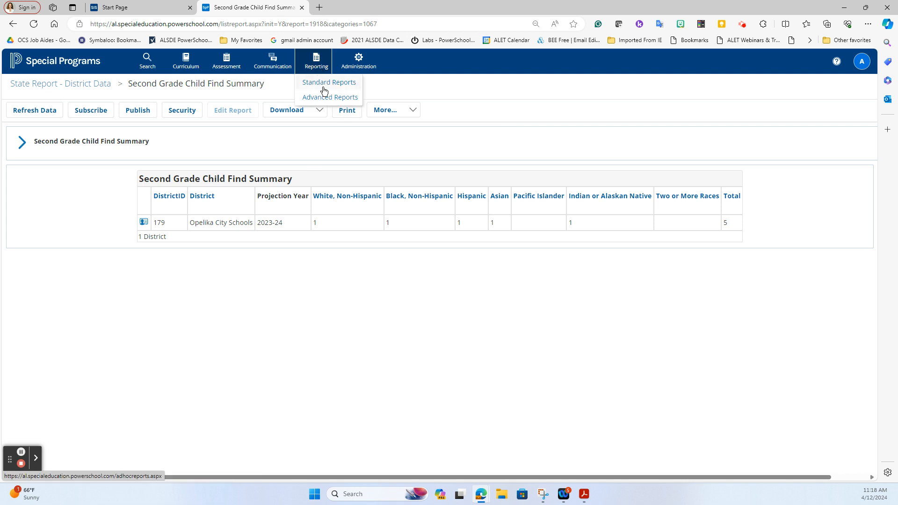
click(325, 84)
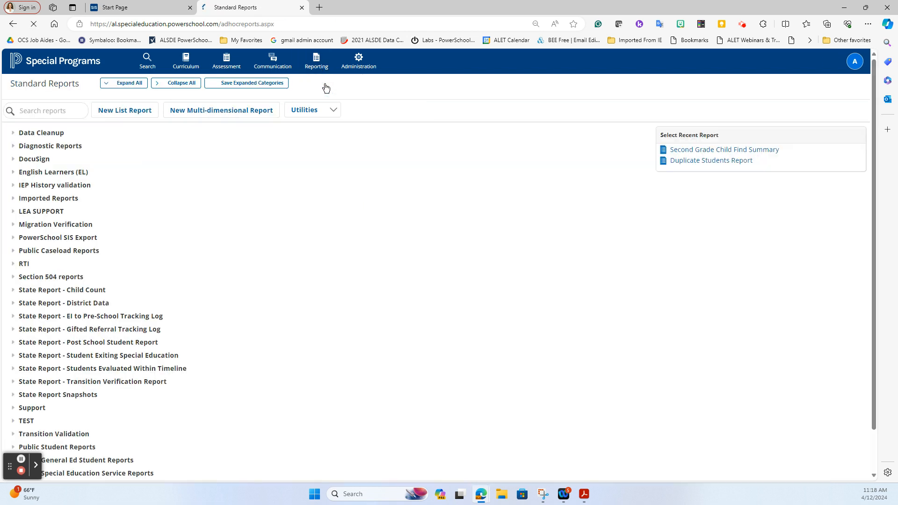
click(12, 303)
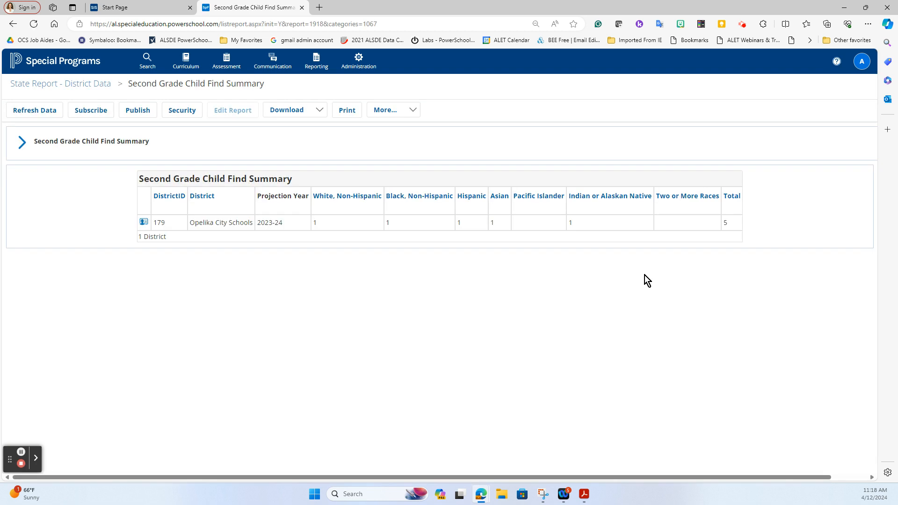
Review the report's security group access, then go to Administration > Configuration.
click(193, 110)
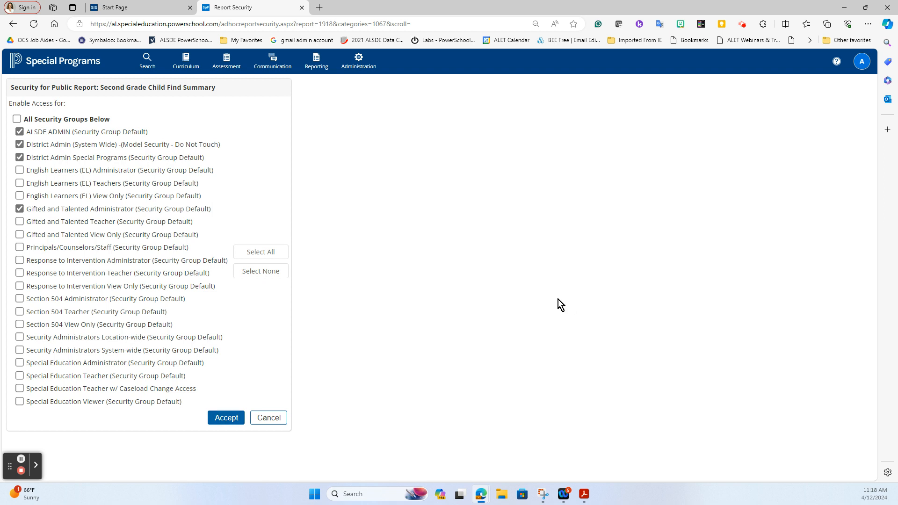
mouse_move(316, 65)
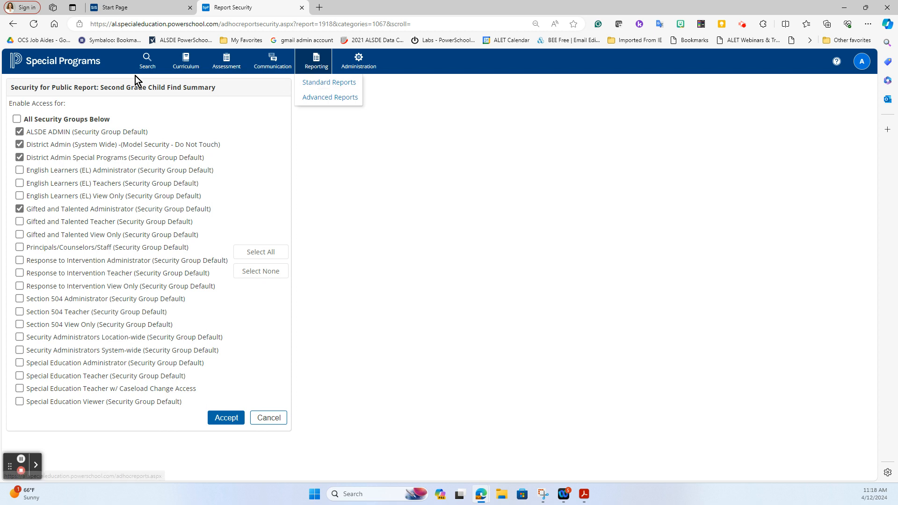
mouse_move(149, 69)
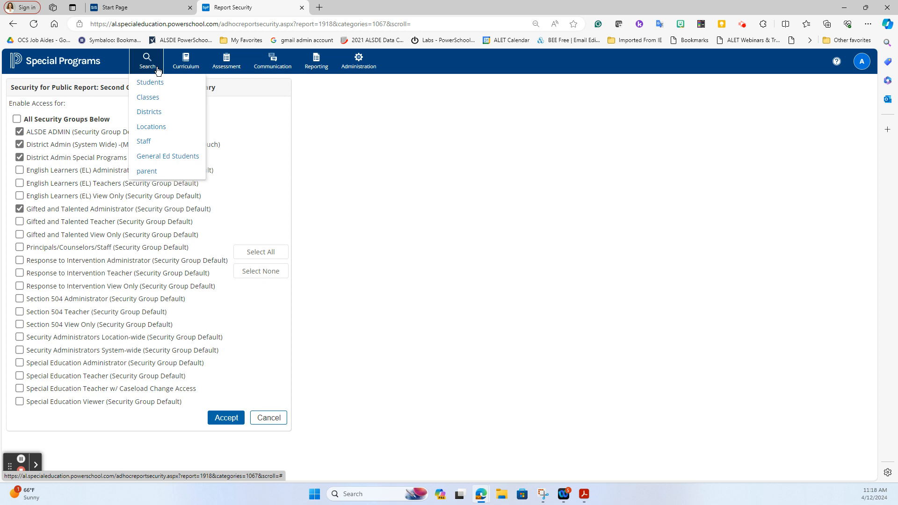
mouse_move(372, 70)
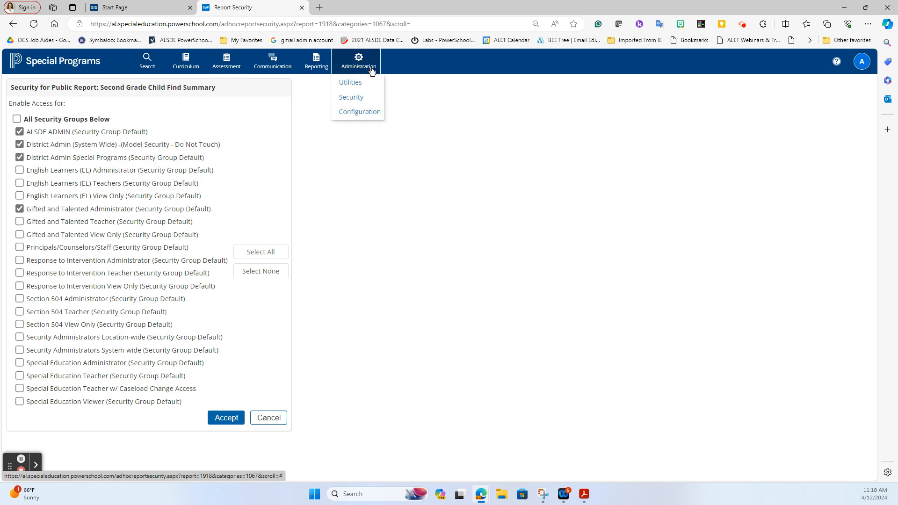
click(353, 113)
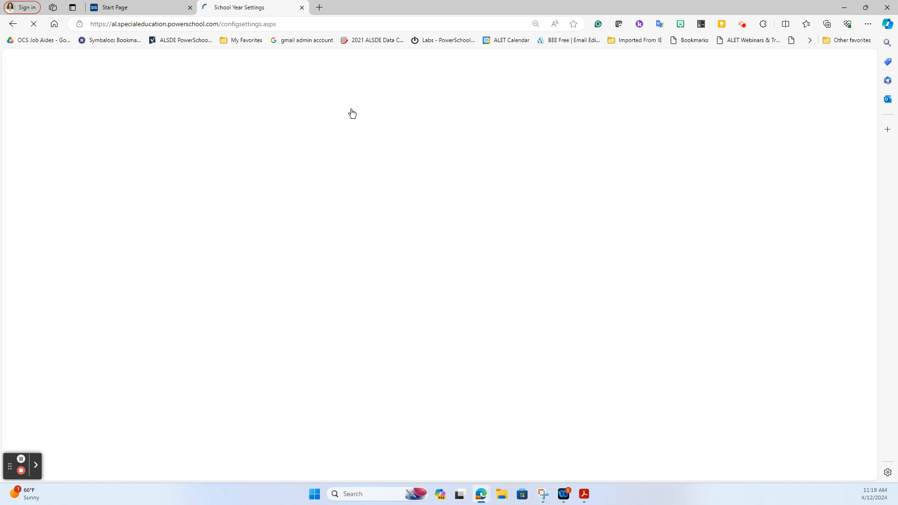
Show the Document Templates configuration filtered to the Districts profile type.
click(412, 90)
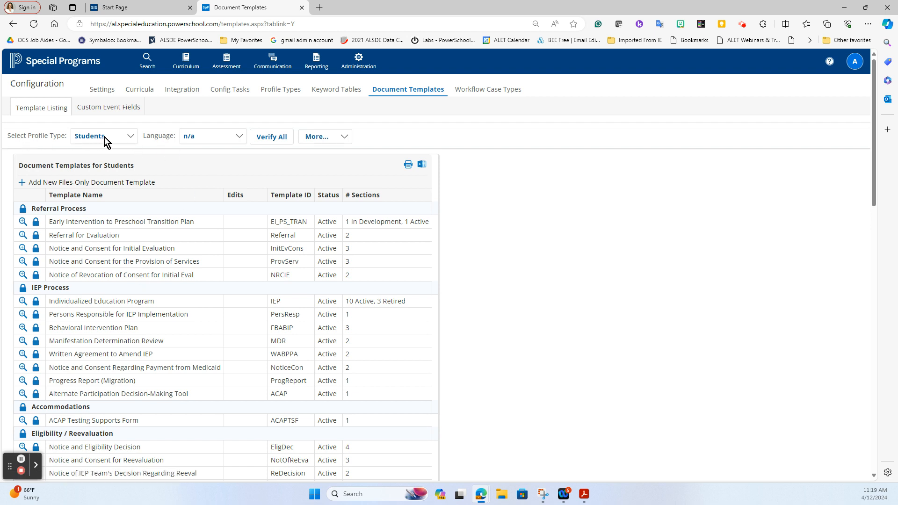
click(131, 141)
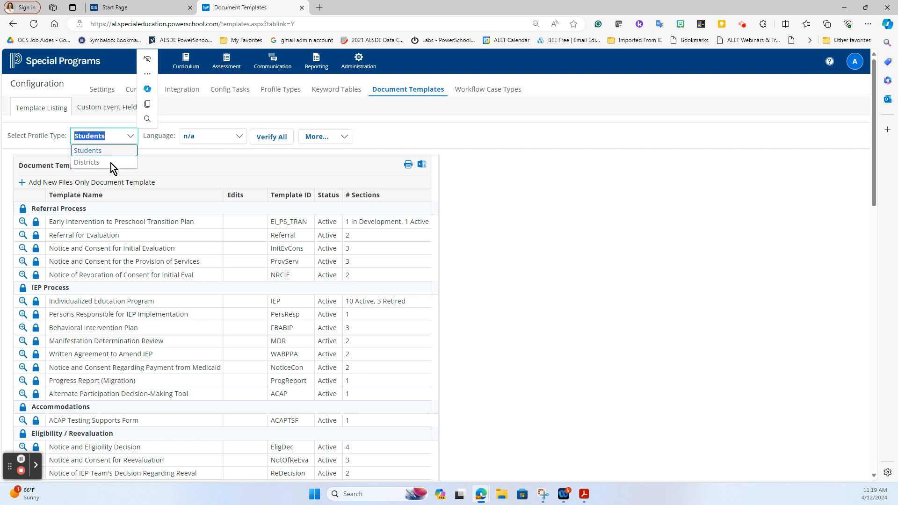
click(111, 164)
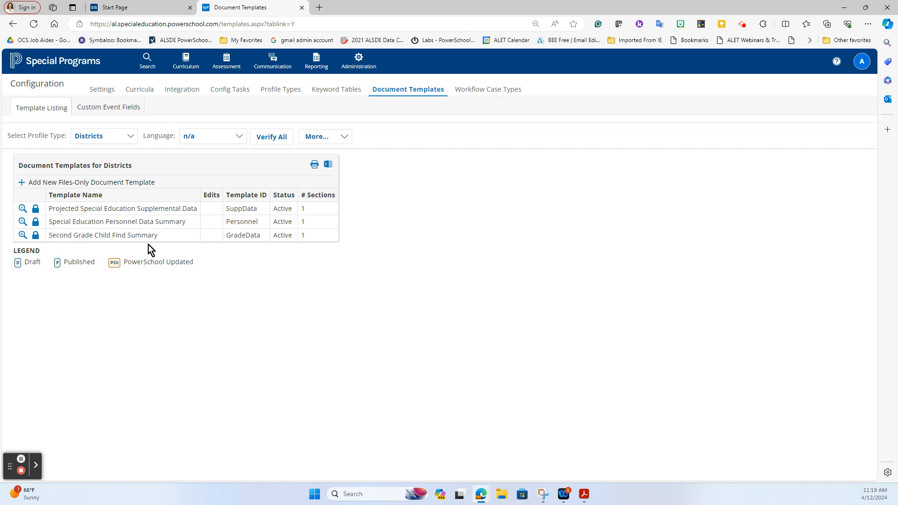
Open Template Security for Second Grade Child Find Summary, filtered to Gifted and Talented groups.
click(35, 238)
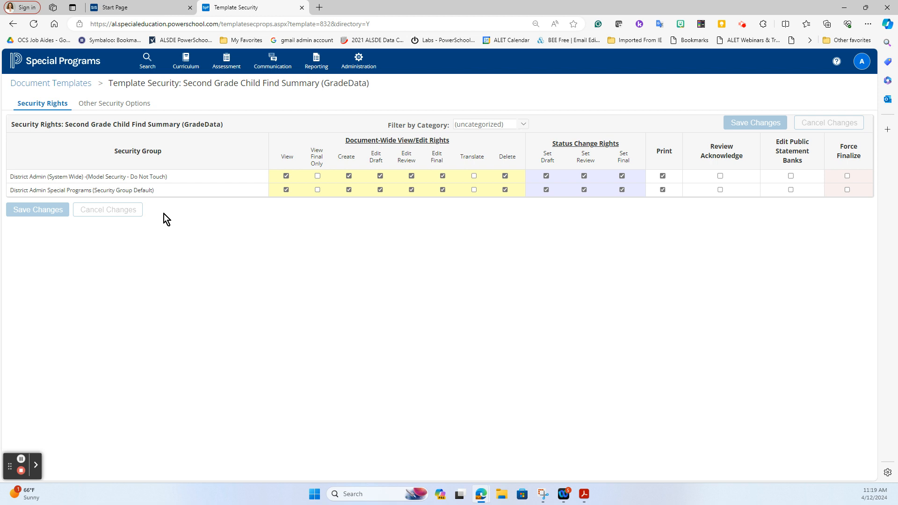
click(524, 123)
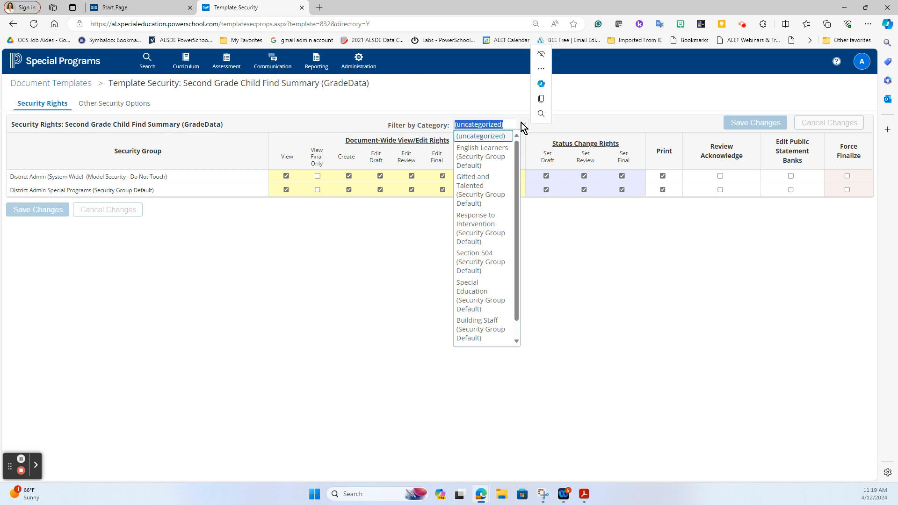
click(477, 183)
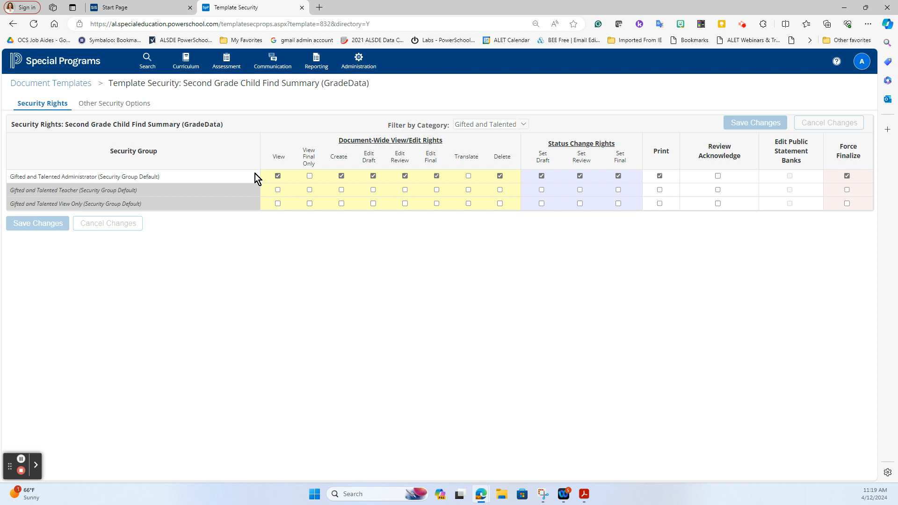
Grant the Gifted and Talented Administrator Edit Draft rights, leaving Review Acknowledge off and Set Final on.
click(373, 175)
click(718, 177)
click(717, 176)
click(619, 177)
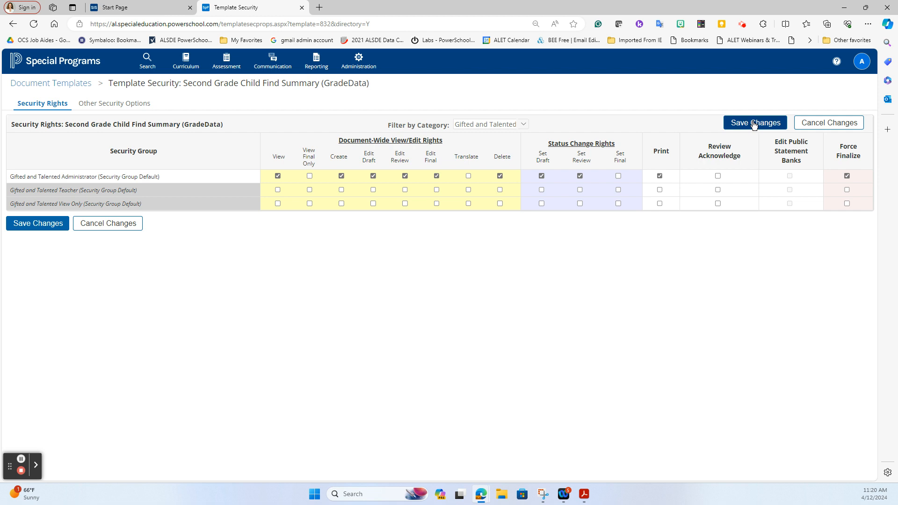
click(618, 177)
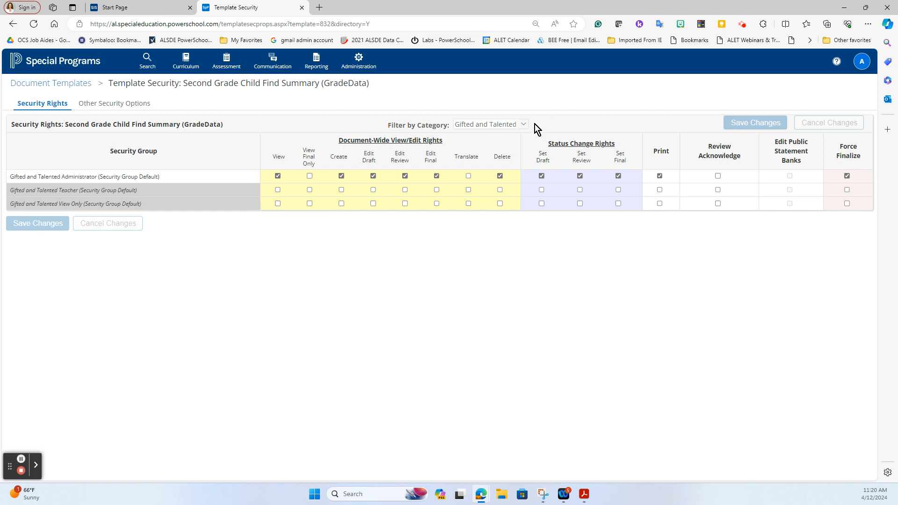
Filter the template security groups to Special Programs Admin Group.
click(516, 125)
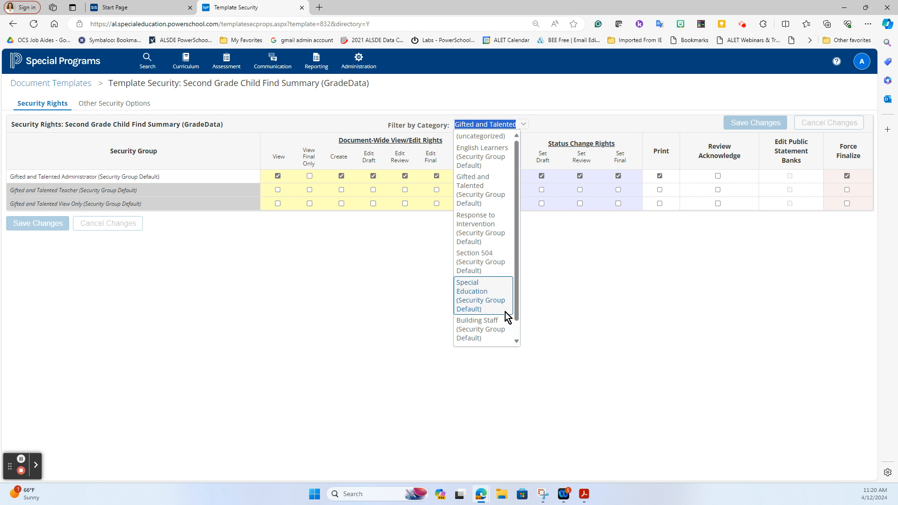
scroll(506, 313, down, 1)
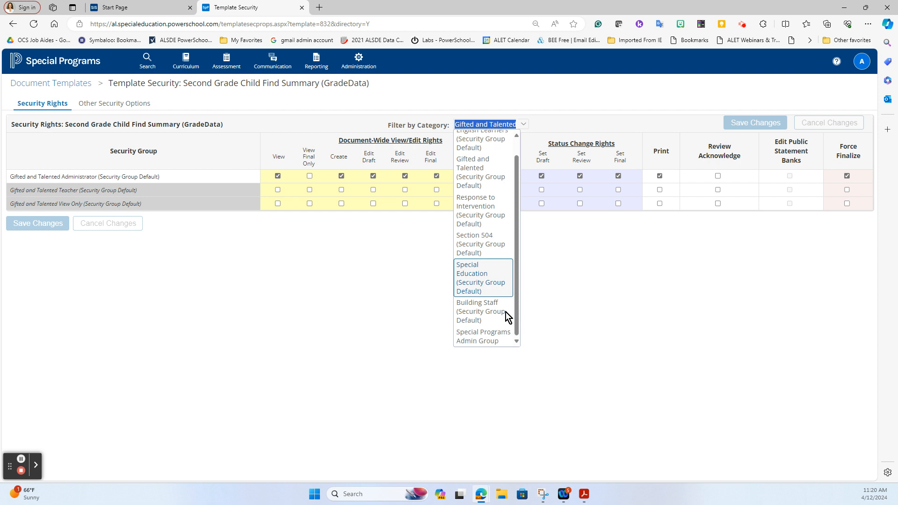
click(495, 339)
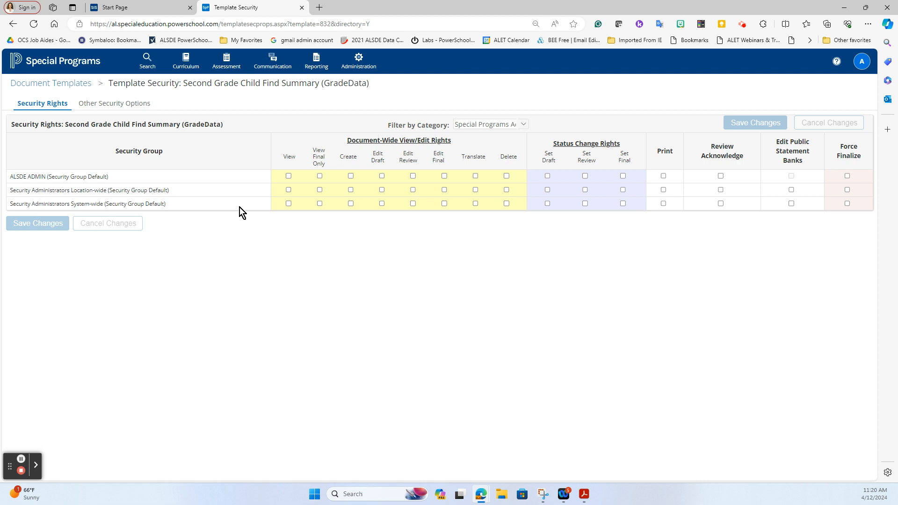
Grant System-wide security administrators View, Edit Final, Delete, Set Draft, Set Final and Force Finalize rights, and save.
click(289, 204)
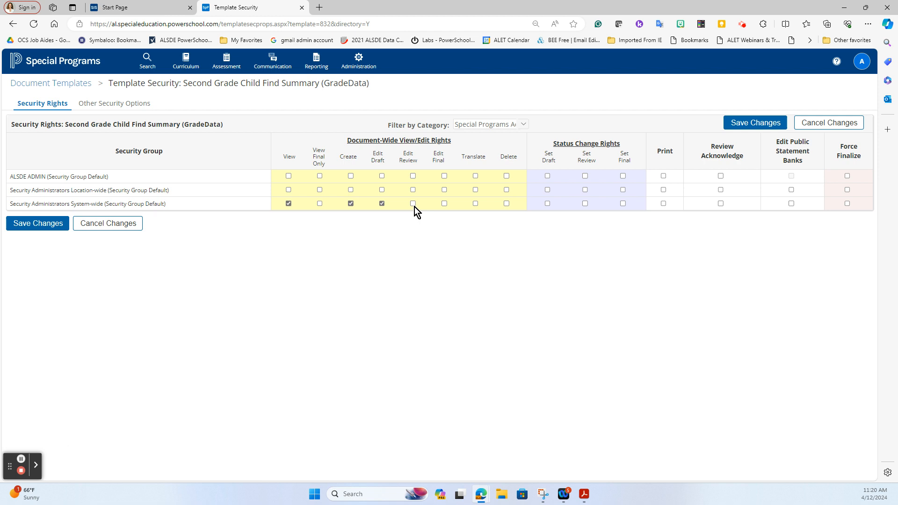
click(445, 204)
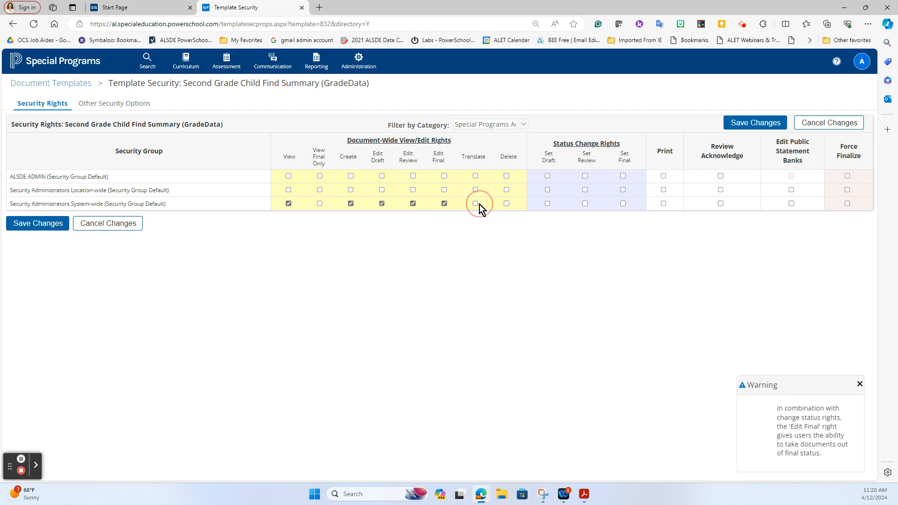
click(506, 204)
click(546, 204)
click(622, 204)
click(848, 205)
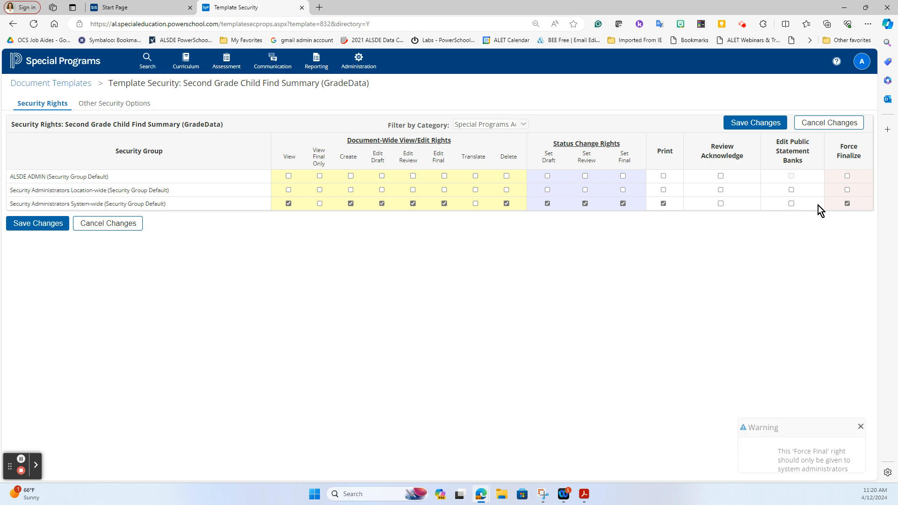
click(33, 228)
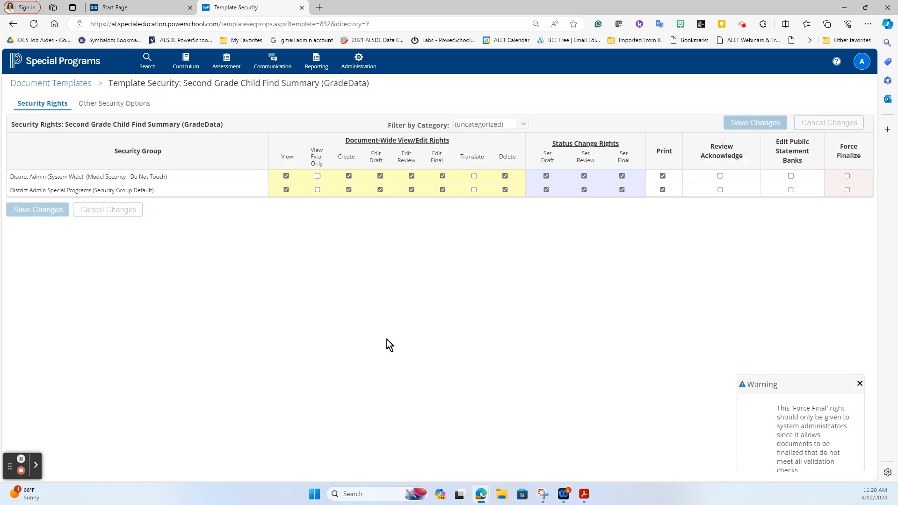